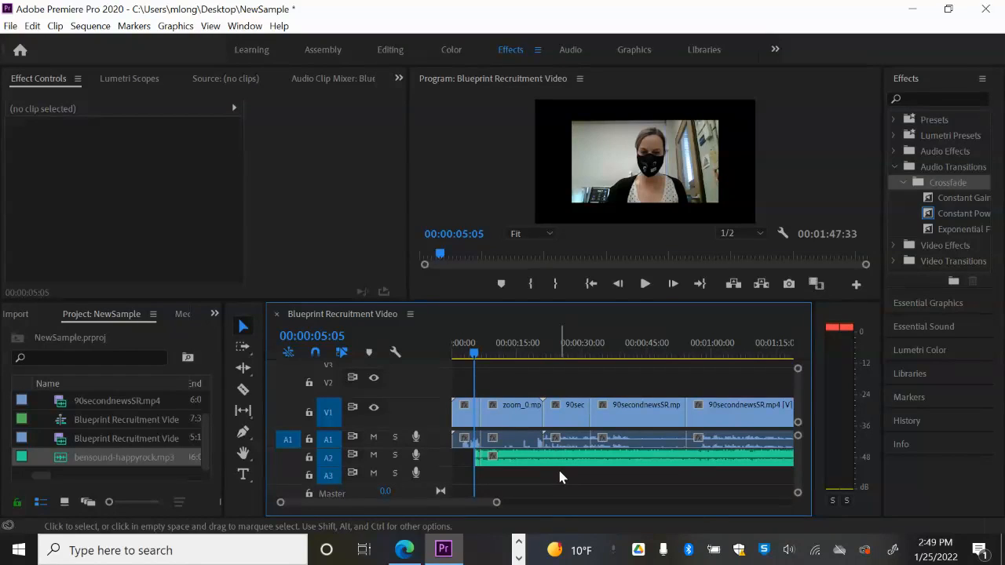
- Lower the volume of the longer bensound-happyrock.mp3 clip after the cut on track A2, playing the sequence to check the music level
key("space")
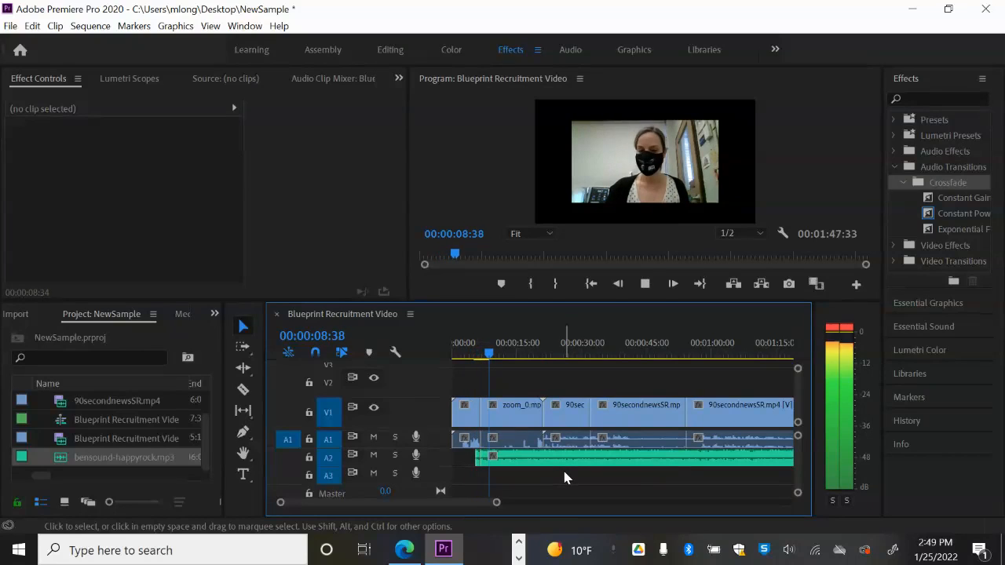
key("space")
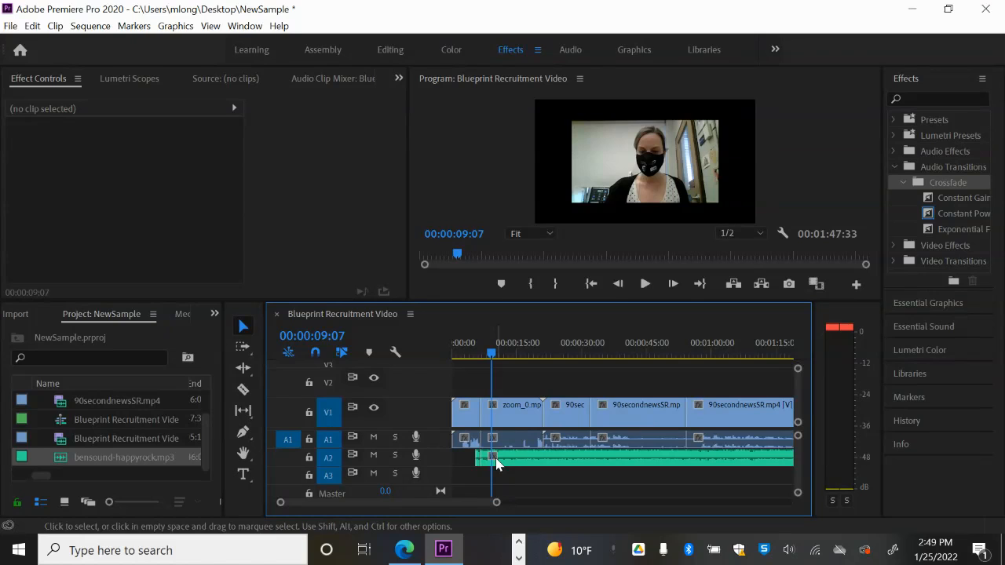
key("grave")
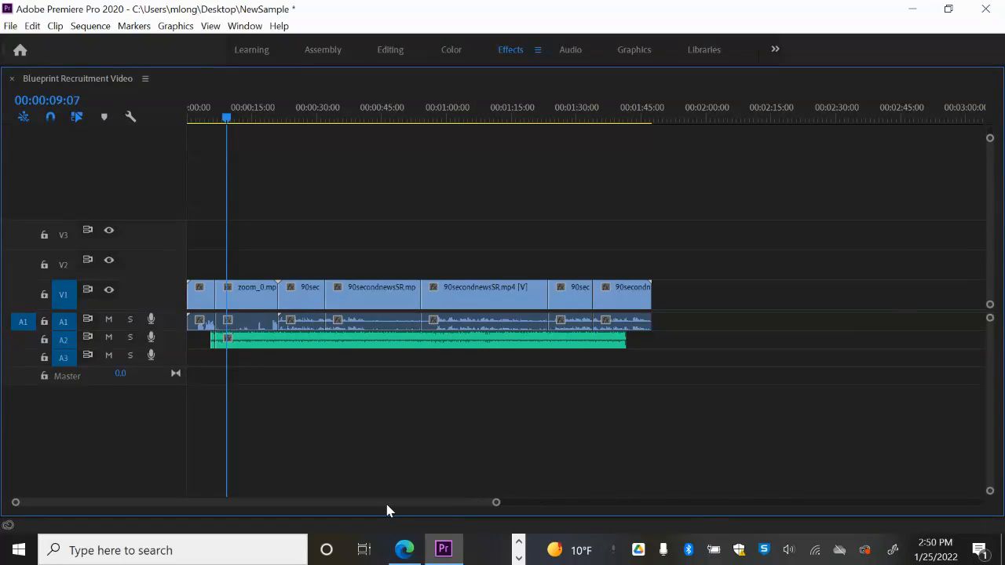
scroll(463, 506, "down", 2)
scroll(329, 510, "up", 2)
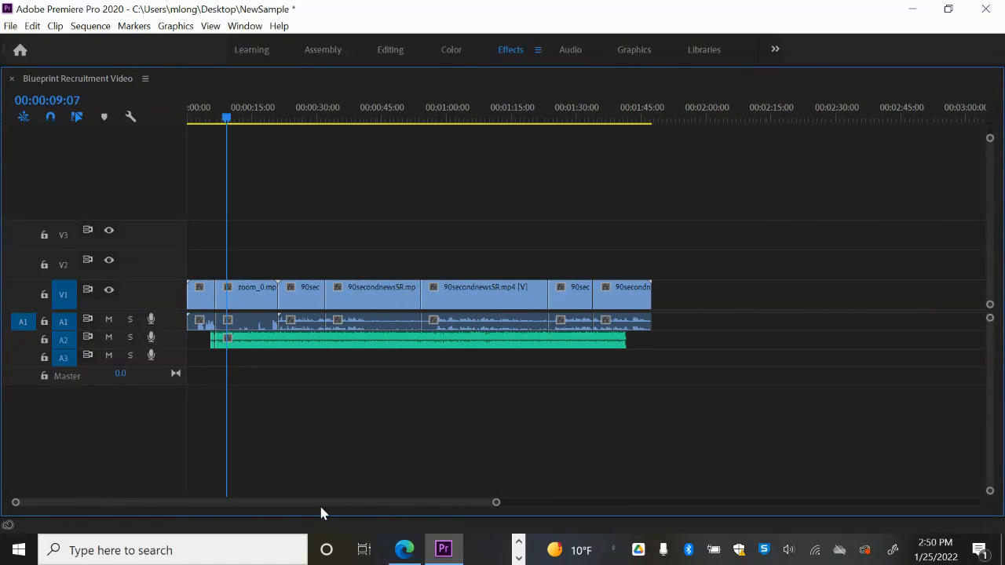
left_click_drag(496, 506, 365, 518)
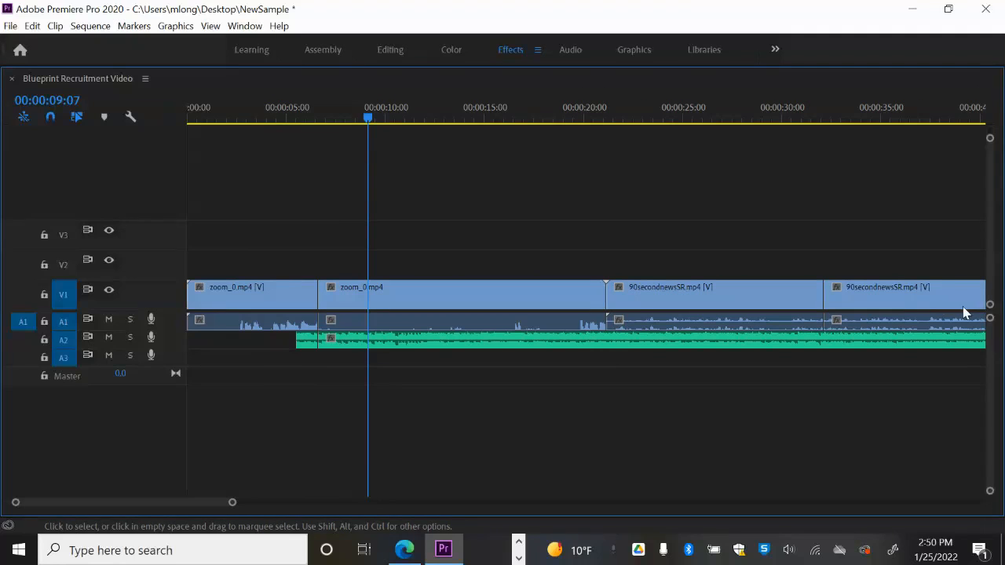
left_click_drag(989, 319, 989, 332)
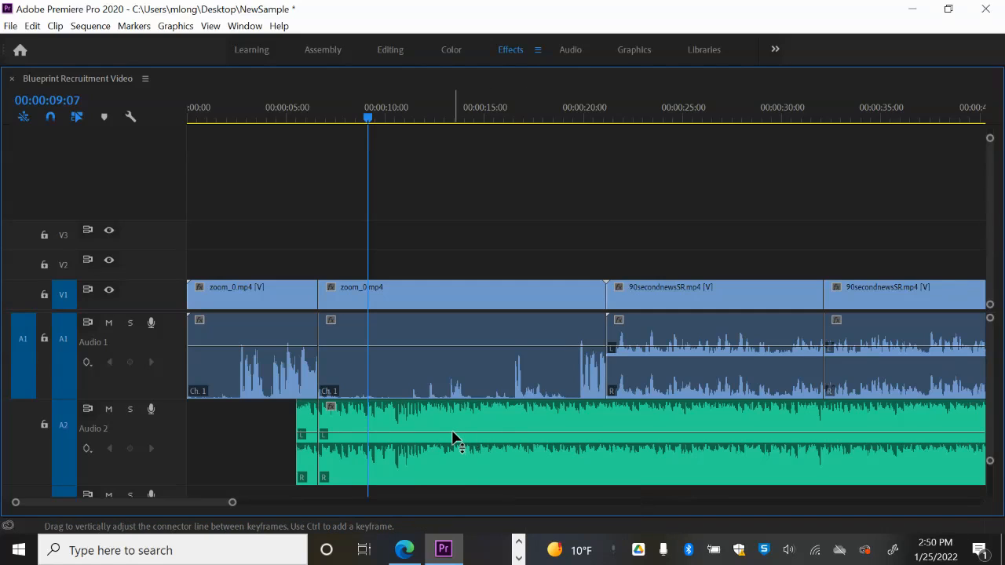
mouse_move(453, 437)
left_click(453, 437)
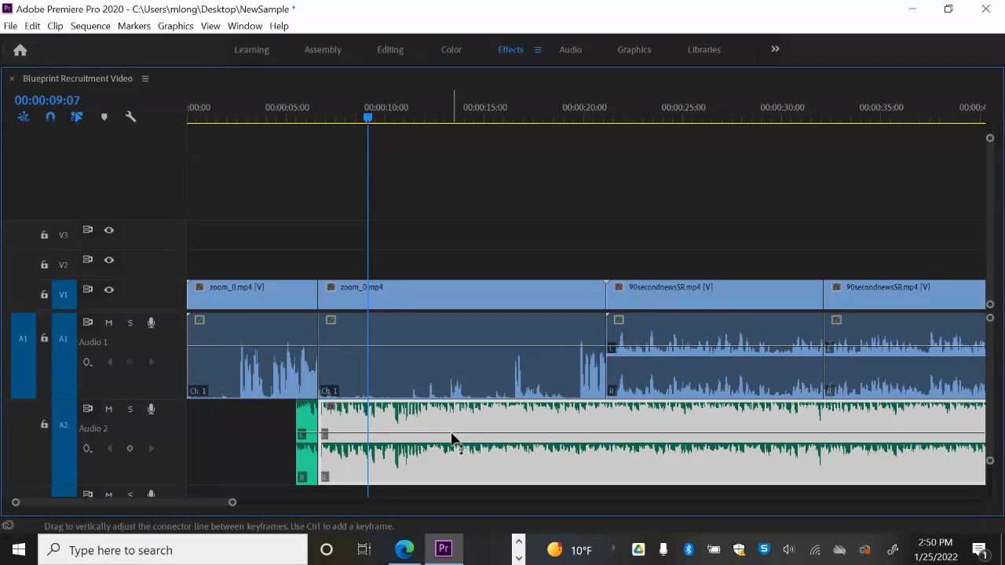
left_click_drag(452, 437, 453, 471)
key("space")
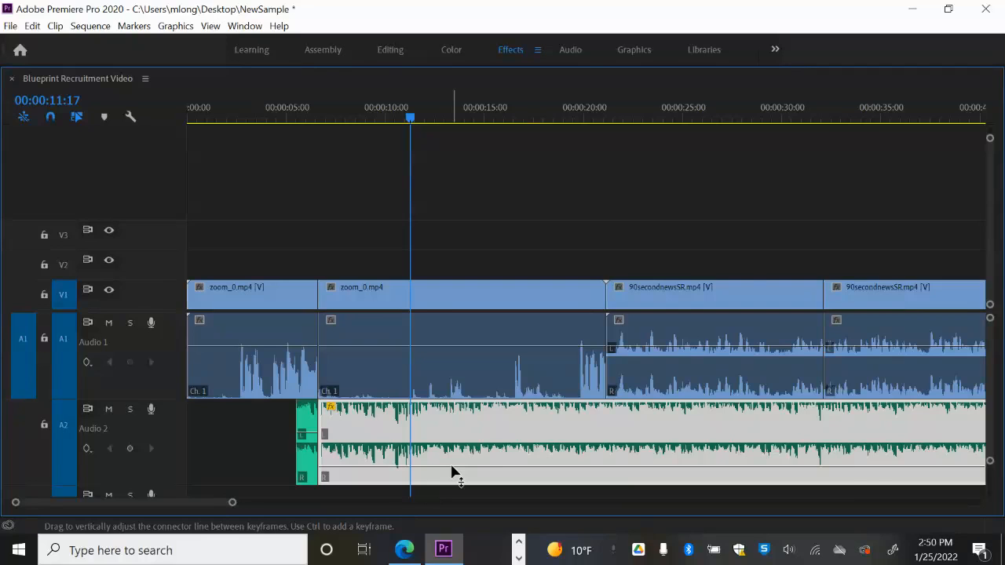
key("grave")
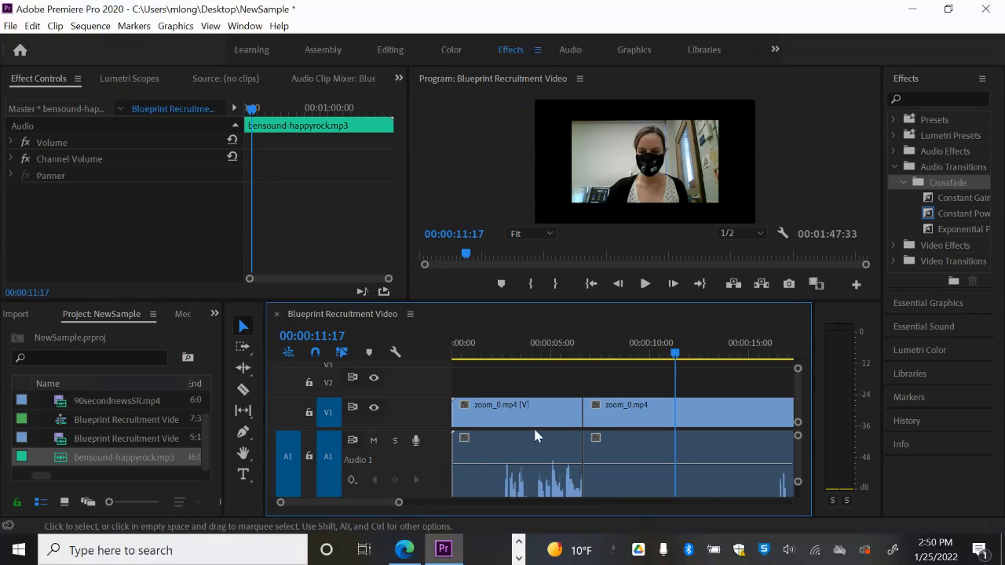
- Reduce the audio track height and move the playhead to 00:00:05:30, just before the short music clip on A2
left_click_drag(798, 440, 798, 413)
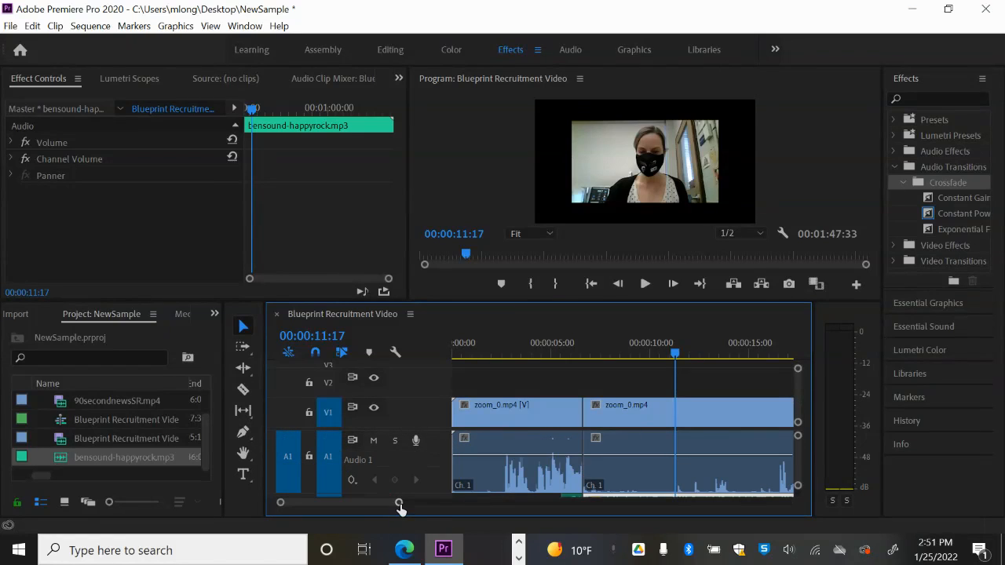
mouse_move(399, 502)
left_mouse_down()
mouse_move(416, 507)
mouse_move(391, 508)
left_mouse_up()
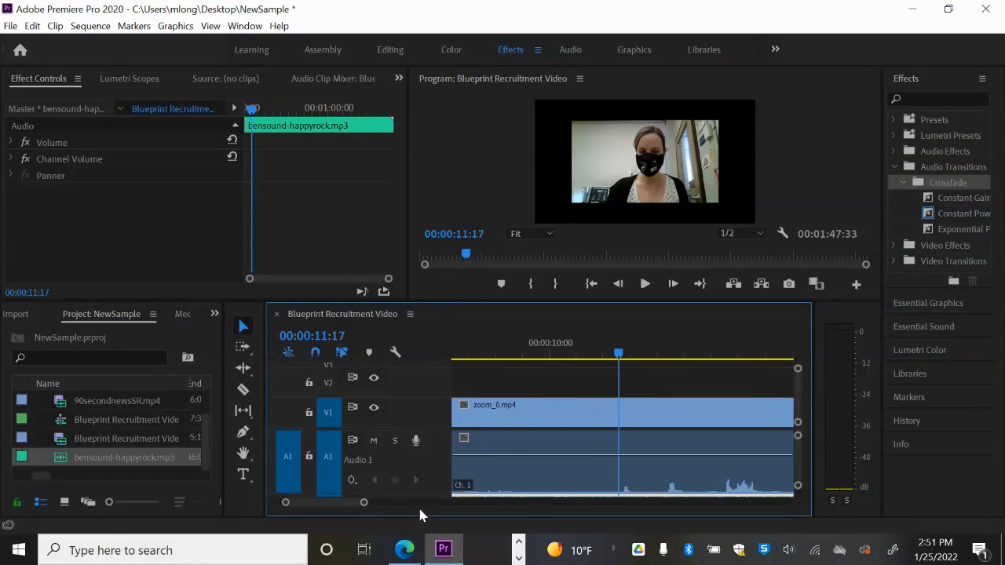
scroll(603, 467, "down", 1)
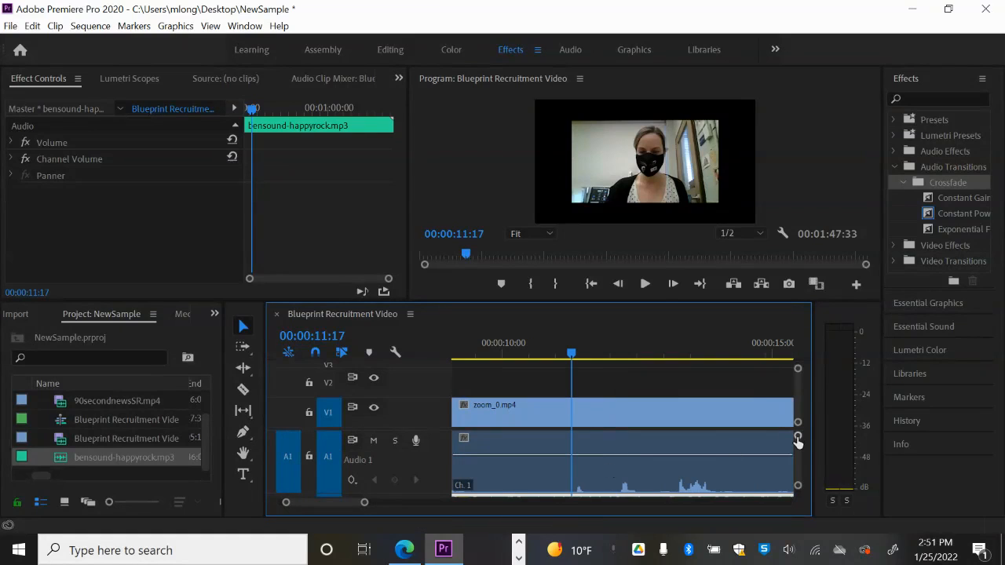
left_click_drag(797, 435, 796, 435)
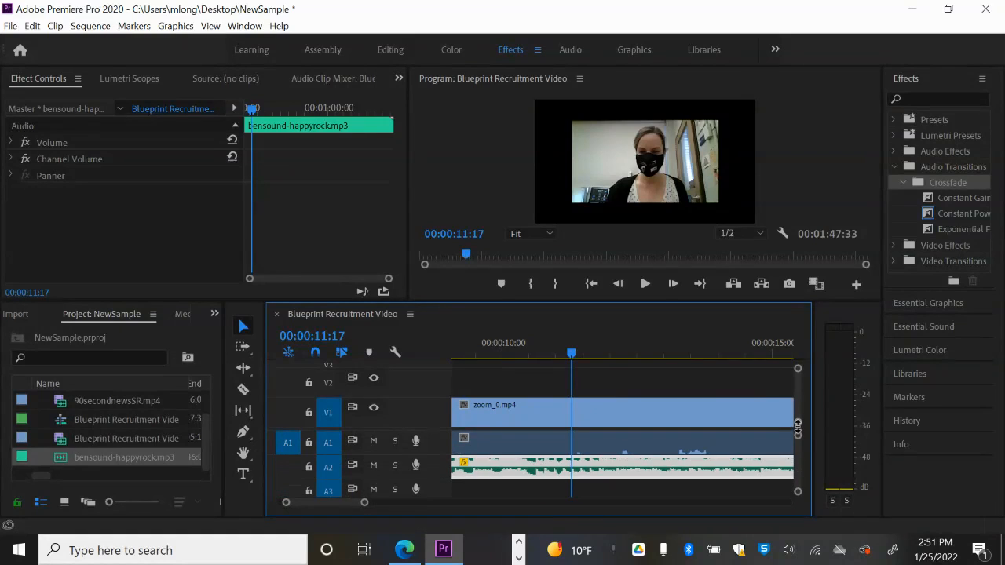
left_click_drag(571, 355, 584, 408)
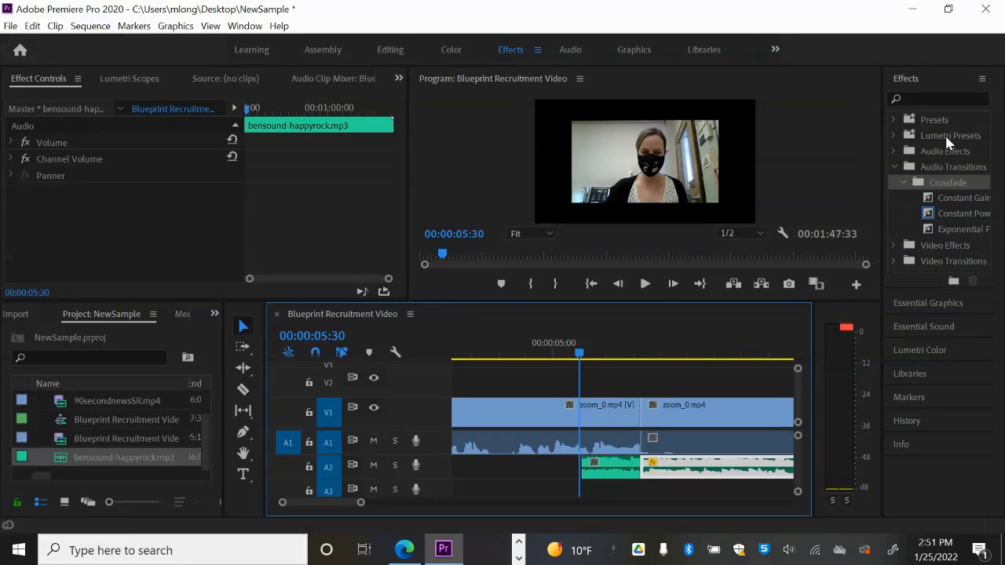
- Apply the Exponential Fade audio transition to the start of the longer music clip on track A2
left_click(894, 166)
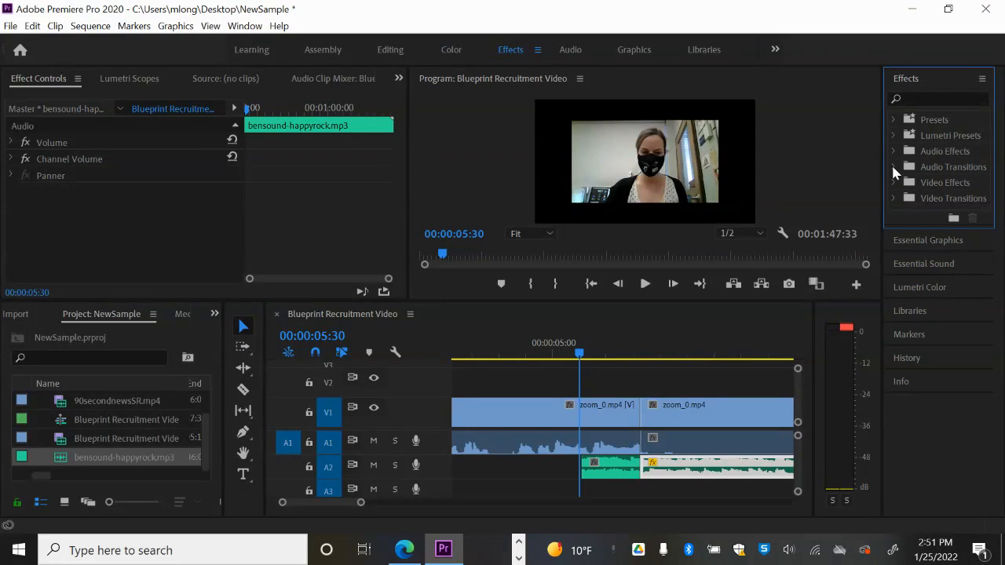
left_click(892, 167)
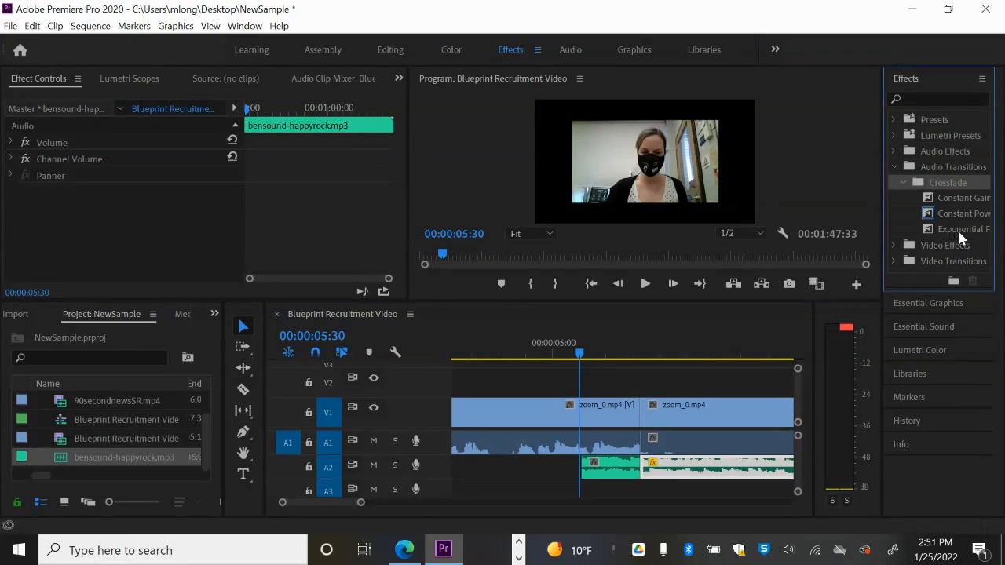
left_click(958, 229)
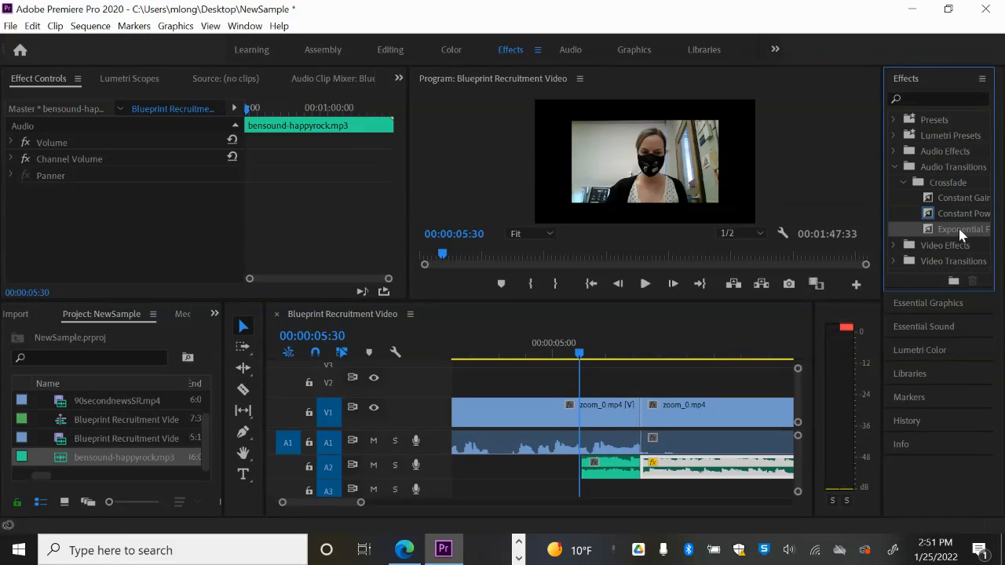
left_click_drag(959, 228, 653, 469)
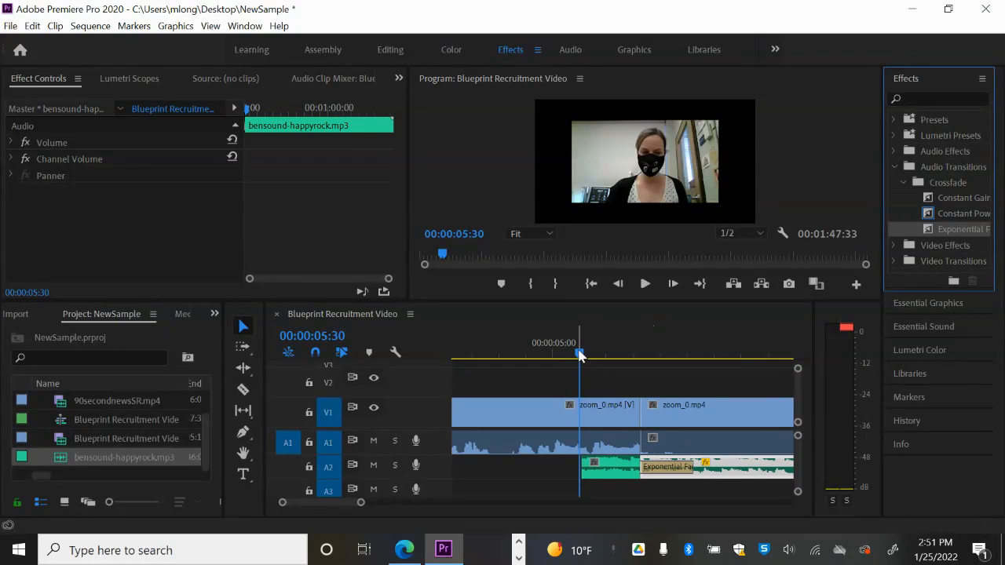
- Play back the music around the cut and lengthen the Exponential Fade to a duration of 00:00:02:12
left_click_drag(579, 354, 637, 362)
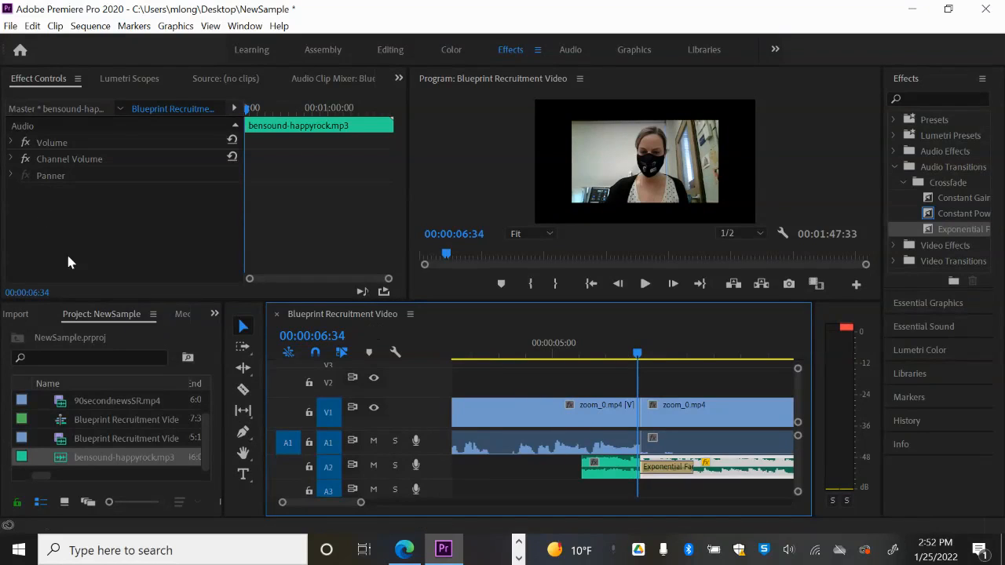
left_click(235, 329)
left_click(597, 480)
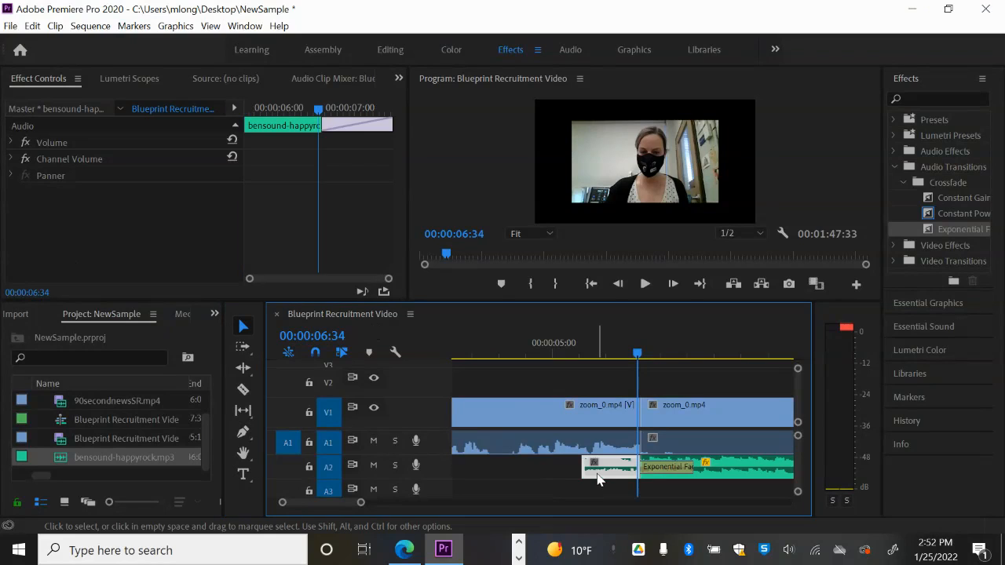
key("space")
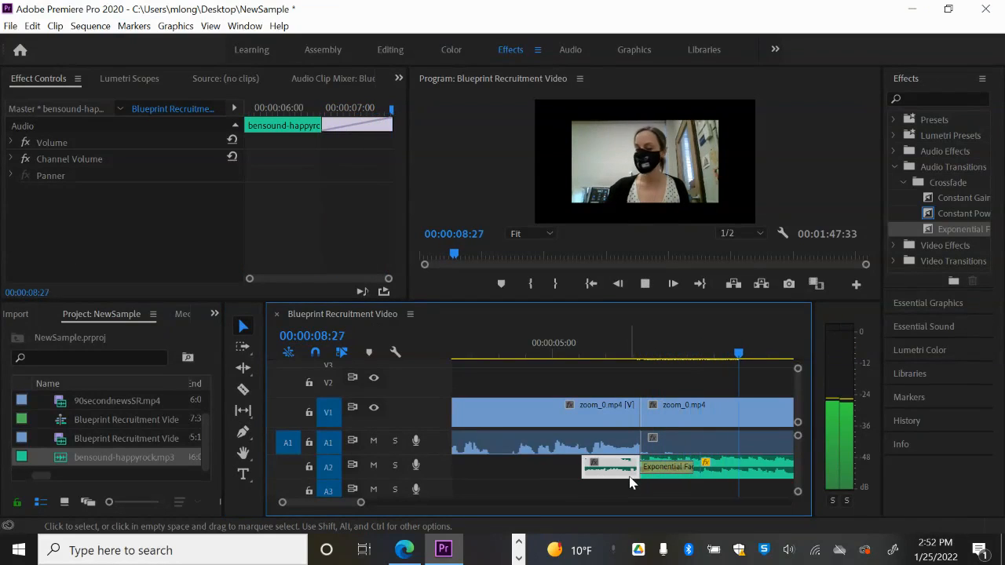
key("space")
left_click_drag(663, 371, 642, 375)
key("space")
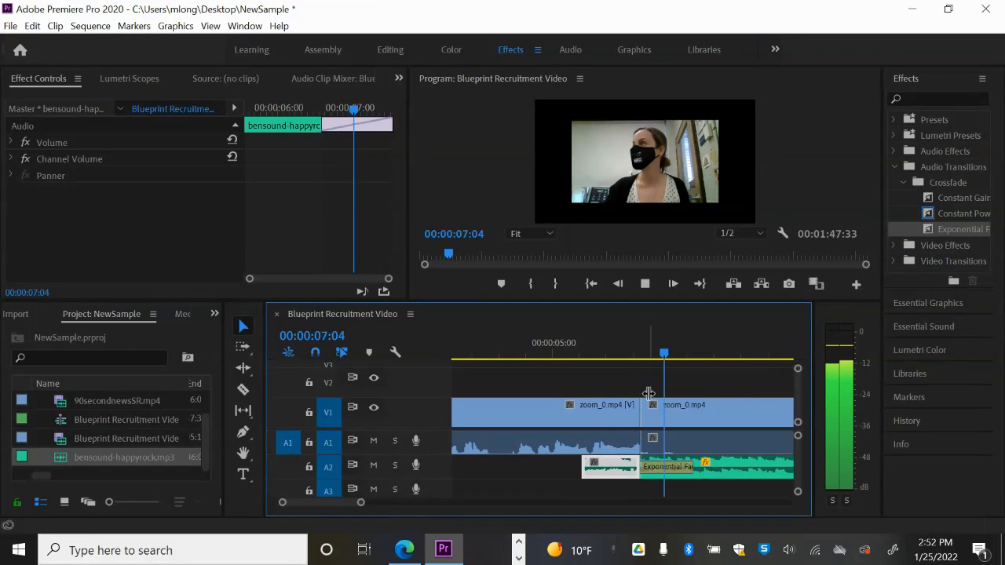
key("space")
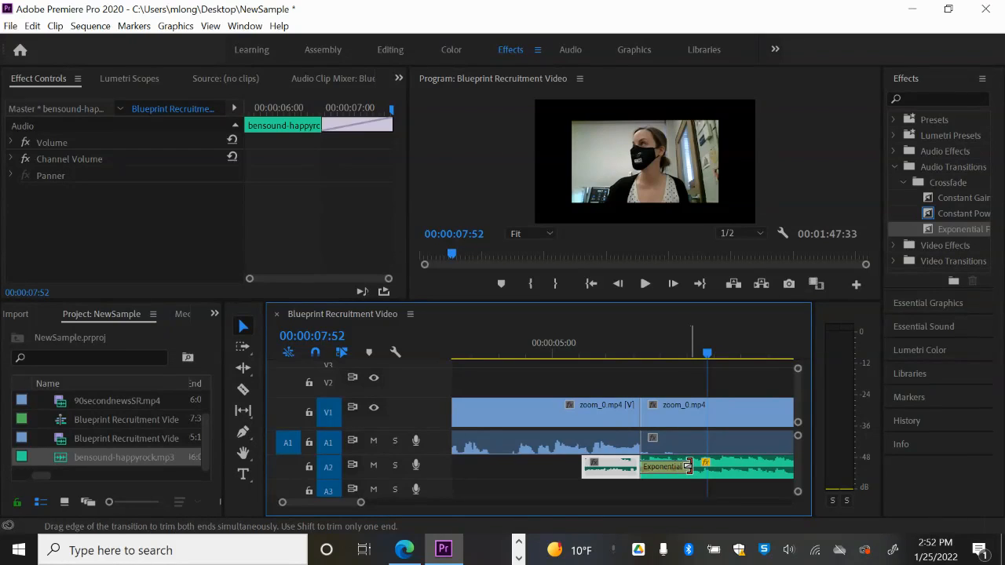
left_click_drag(688, 465, 720, 472)
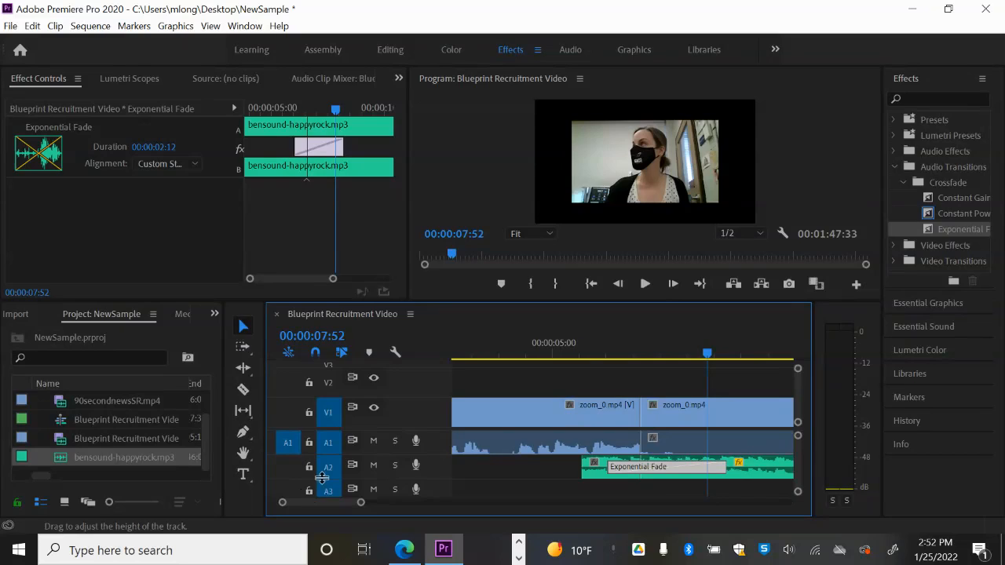
- Raise the volume of the short bensound-happyrock.mp3 clip before the cut on track A2
key("grave")
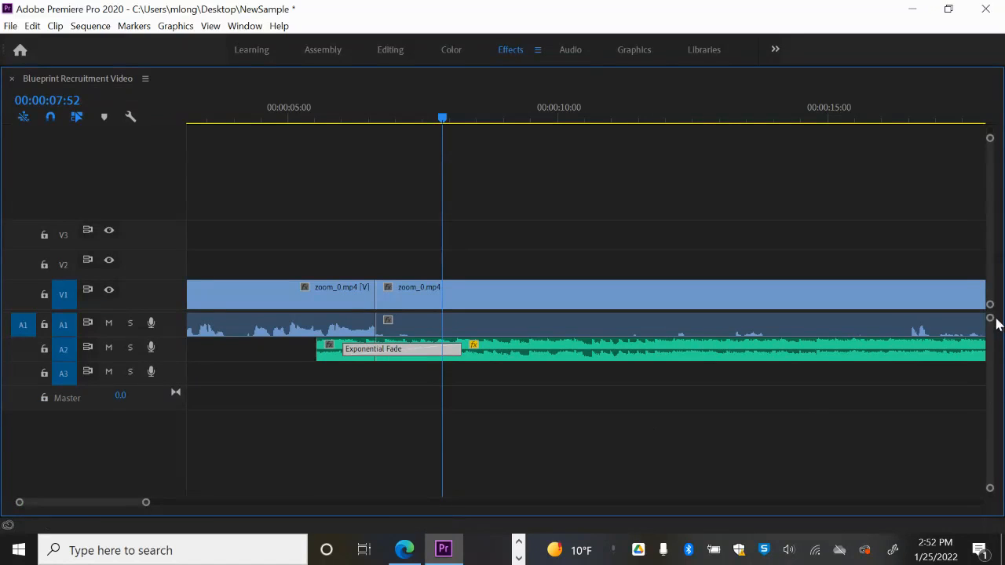
left_click_drag(988, 318, 987, 334)
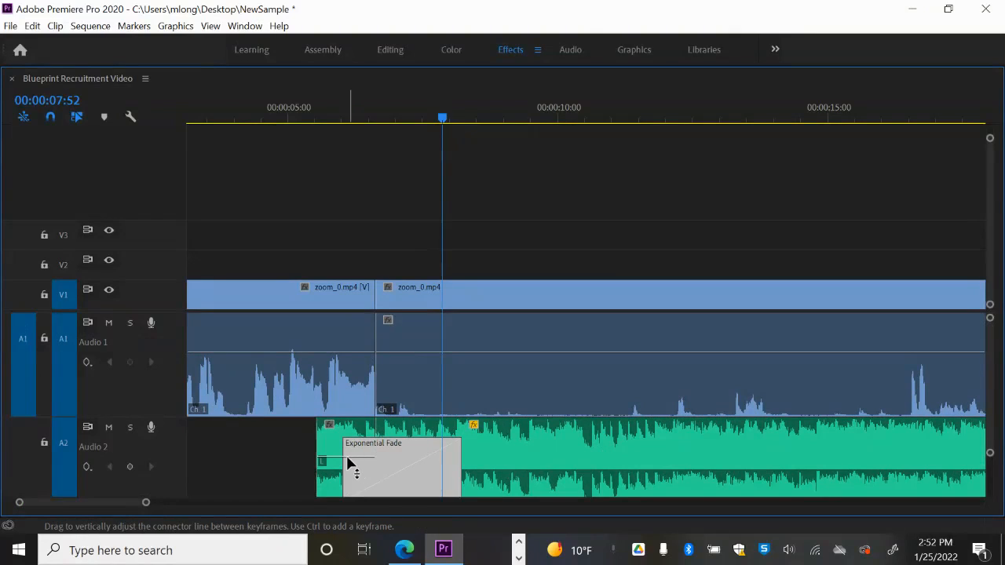
mouse_move(348, 461)
left_mouse_down()
mouse_move(347, 479)
mouse_move(344, 441)
left_mouse_up()
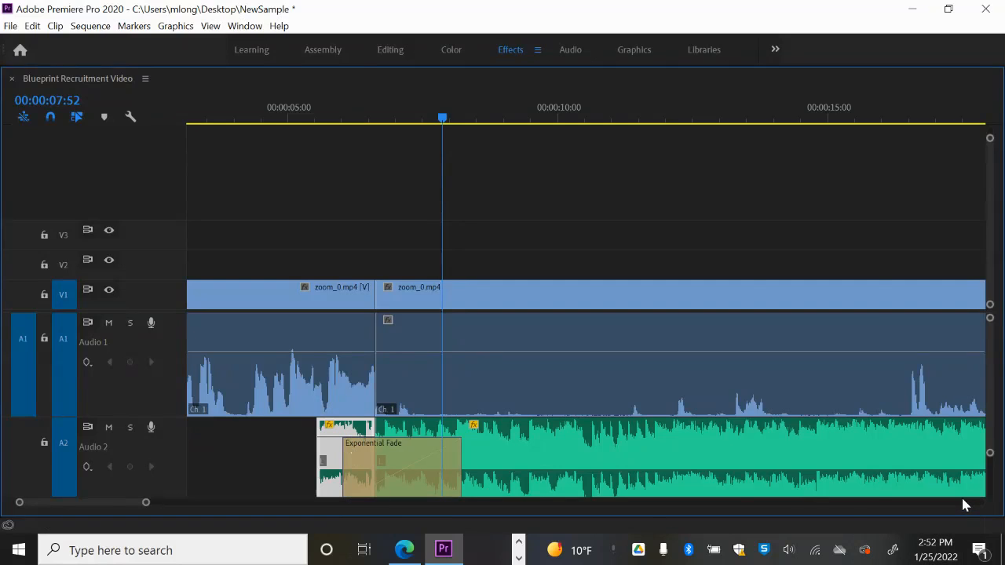
key("grave")
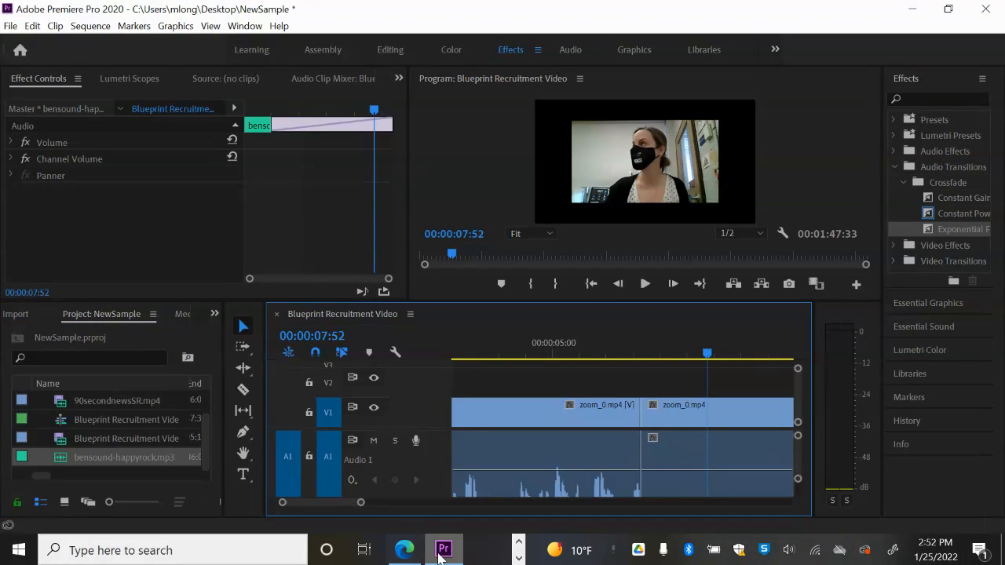